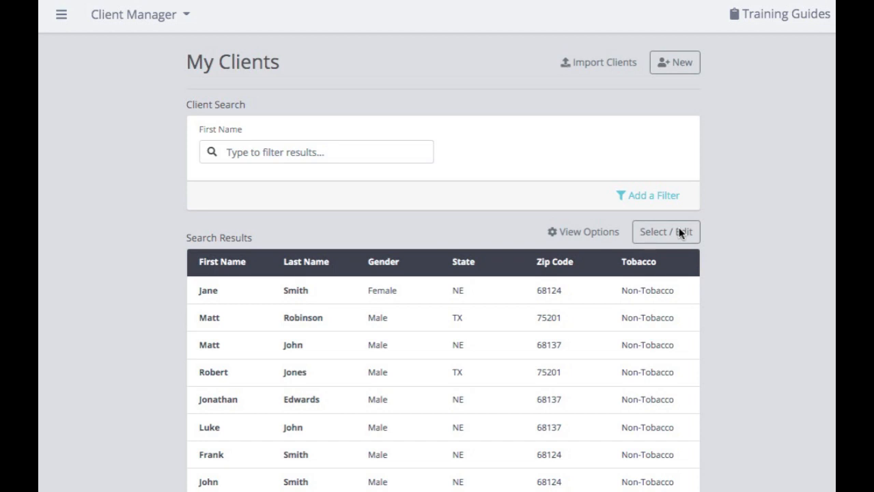
- Select the first three clients in the search results and start a bulk quote for them
left_click(679, 232)
scroll(653, 231, "down", 2)
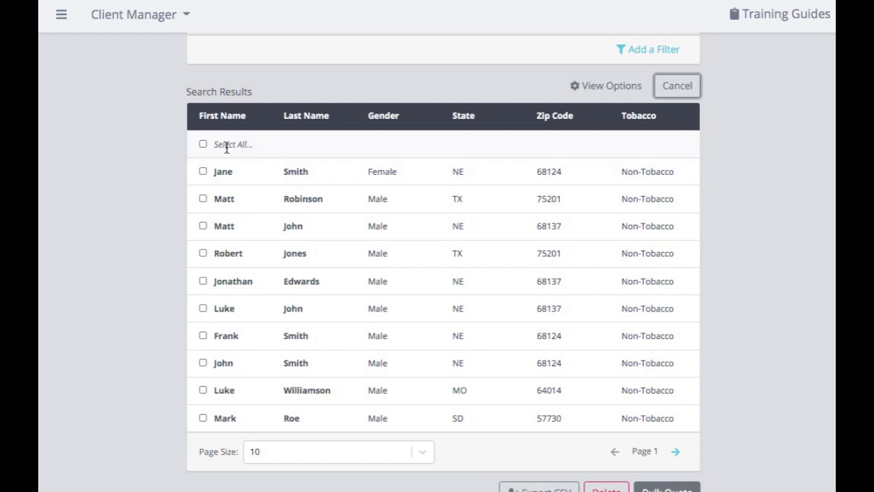
left_click(203, 171)
left_click(203, 199)
left_click(204, 227)
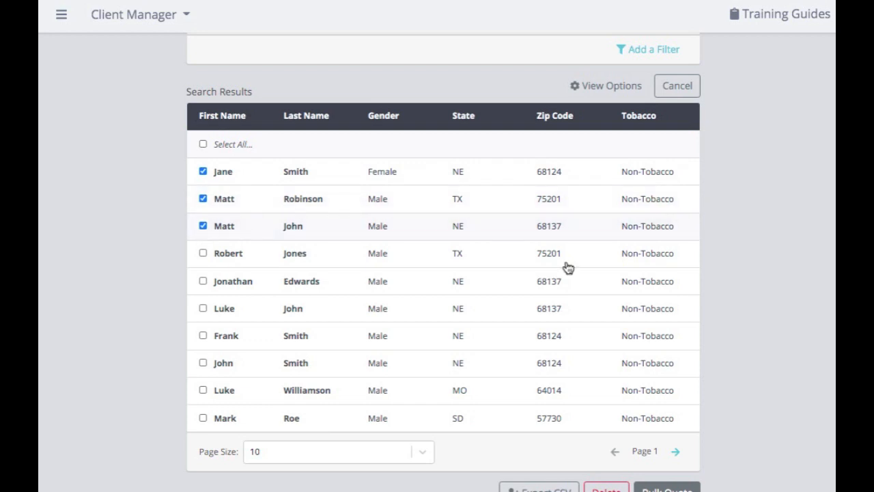
scroll(635, 283, "down", 2)
left_click(668, 403)
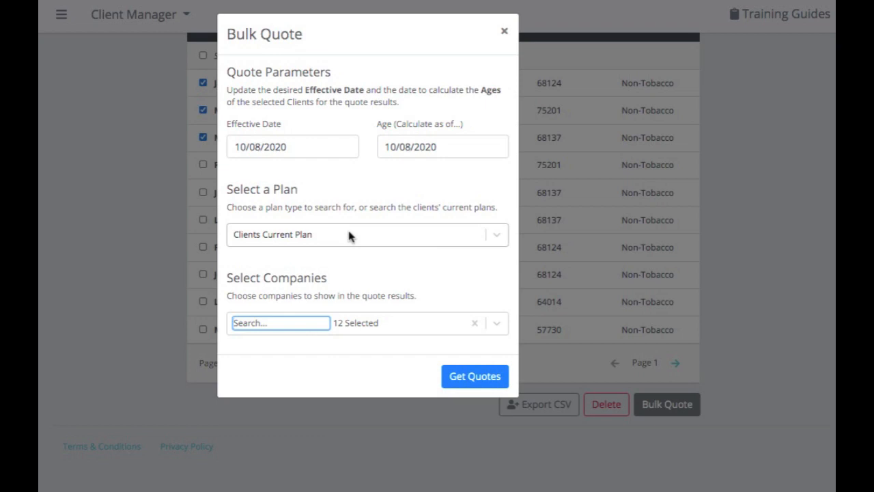
- Set the bulk quote's plan to G instead of the clients' current plan
left_click(498, 235)
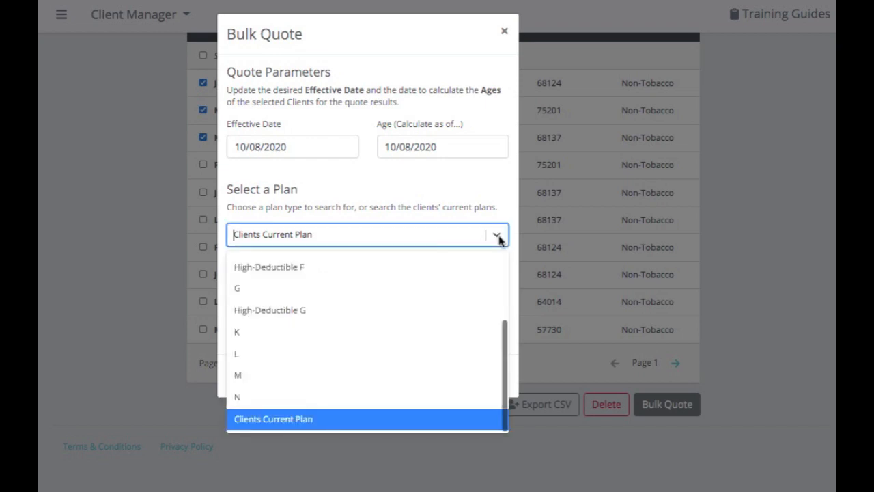
left_click(455, 296)
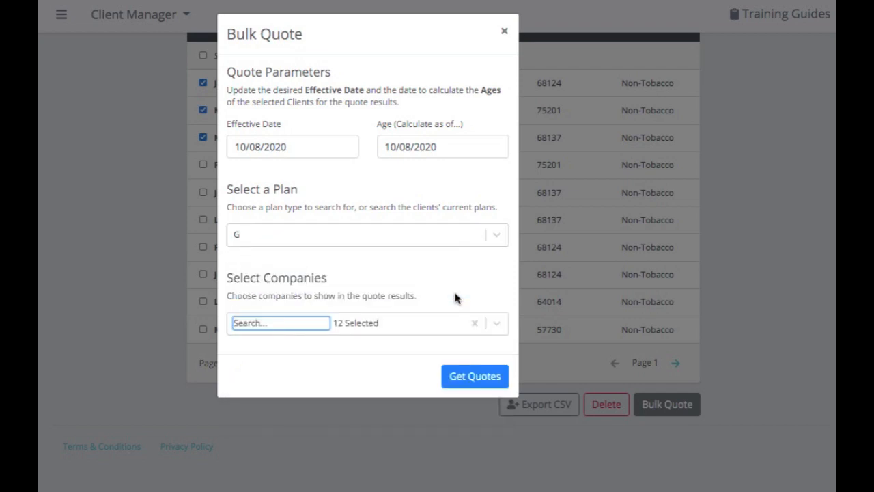
- Clear the bulk quote's company selection and restore it to the saved My Companies set
left_click(496, 324)
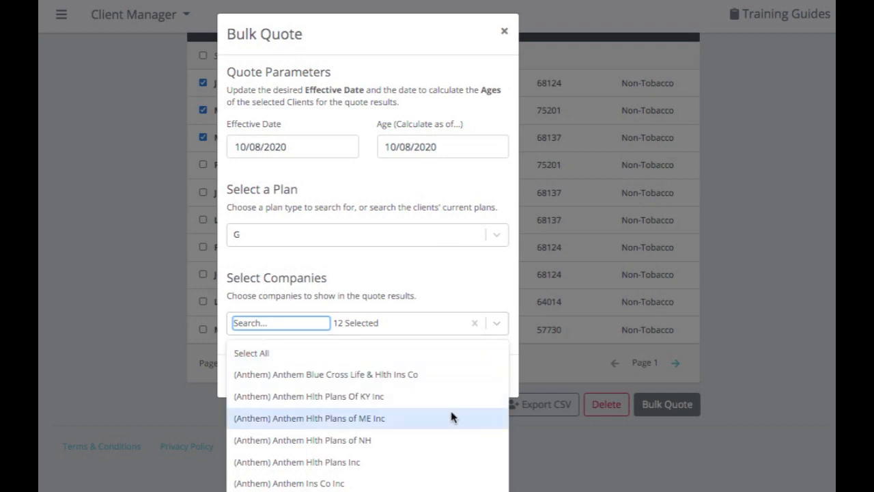
scroll(451, 416, "down", 2)
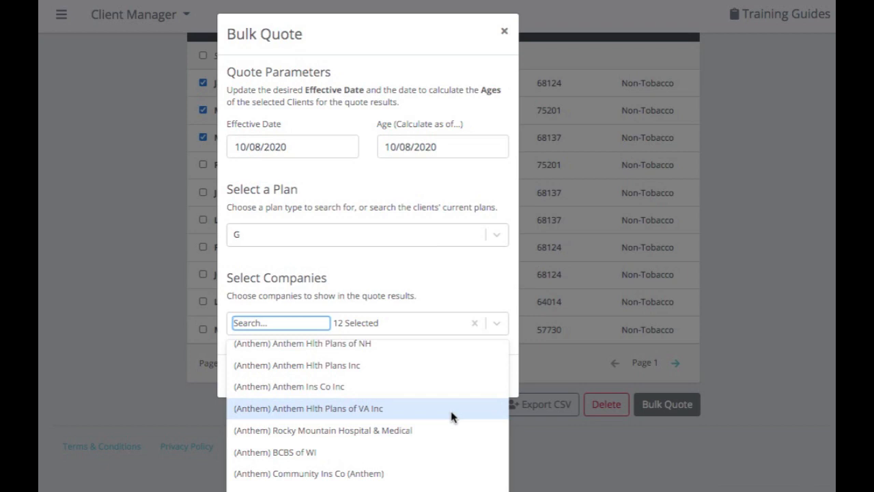
left_click(475, 323)
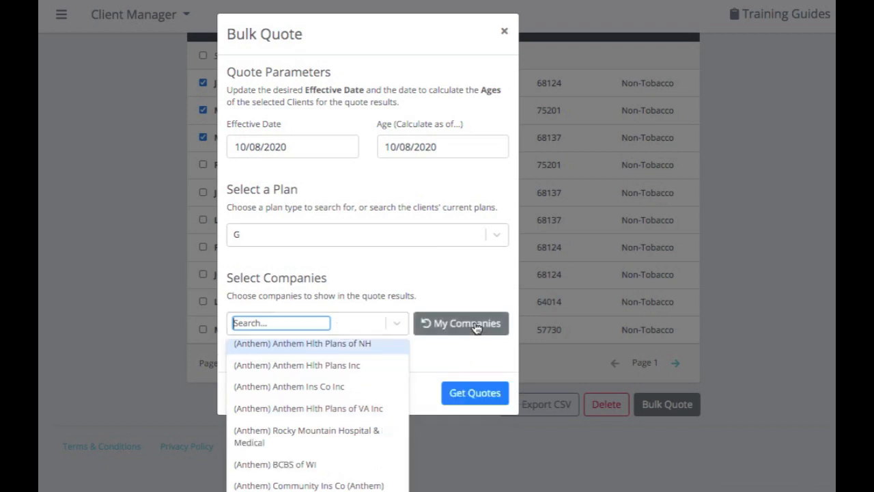
left_click(472, 350)
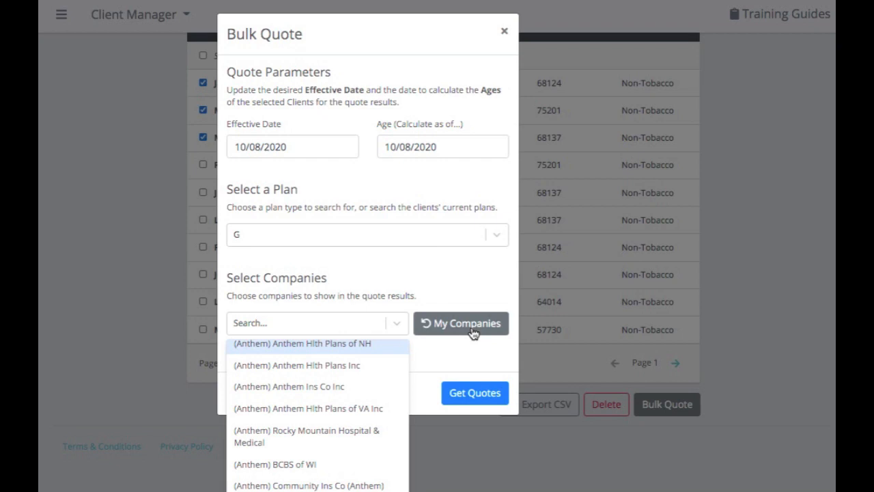
left_click(399, 326)
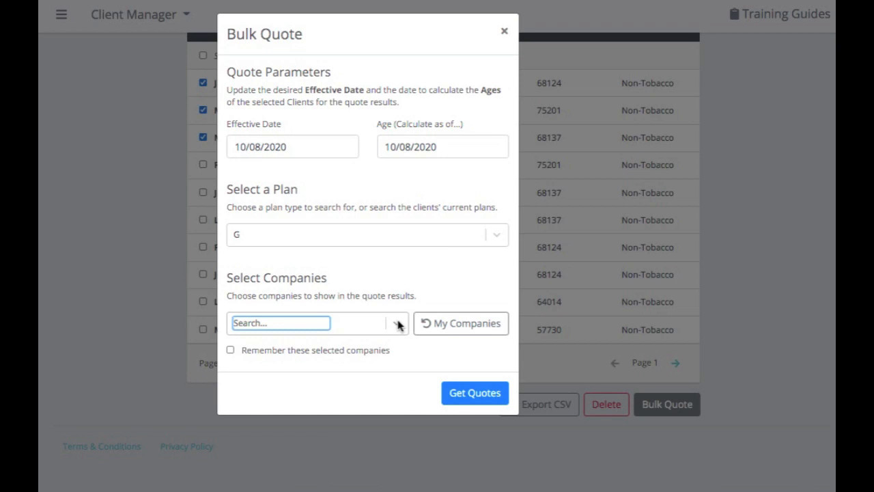
left_click(472, 325)
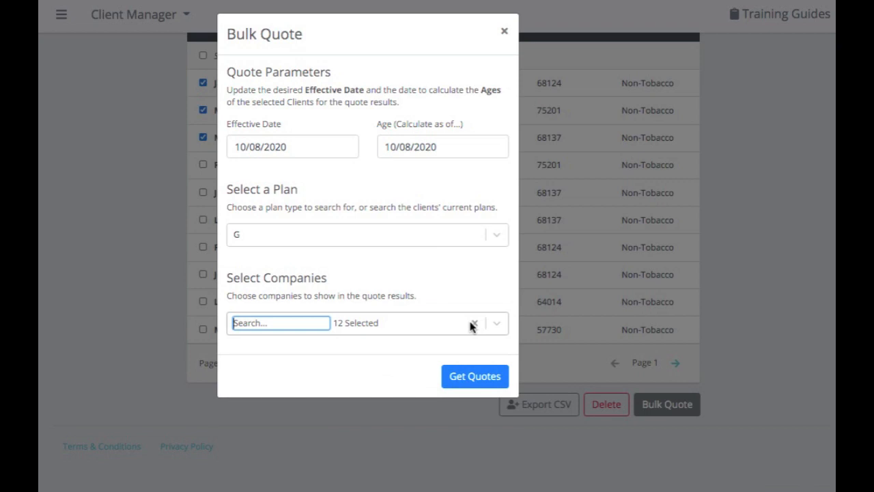
- Get the bulk quotes and include all companies in the quote results
left_click(478, 378)
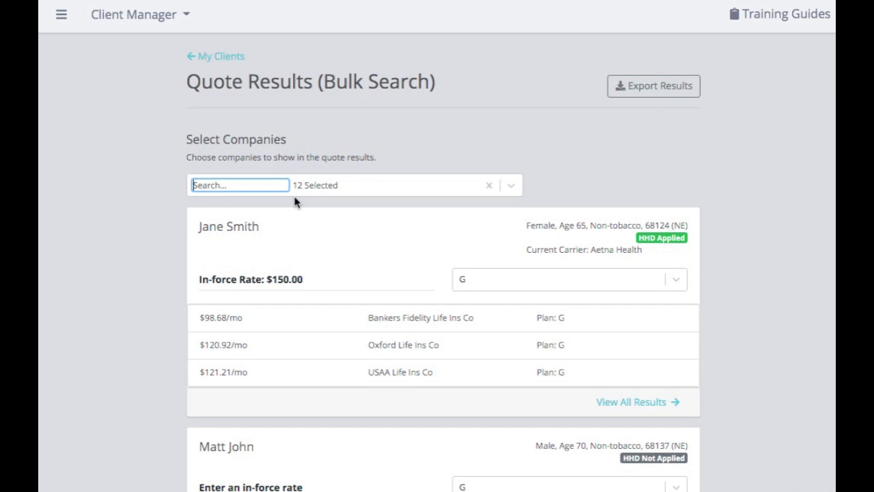
scroll(295, 200, "down", 1)
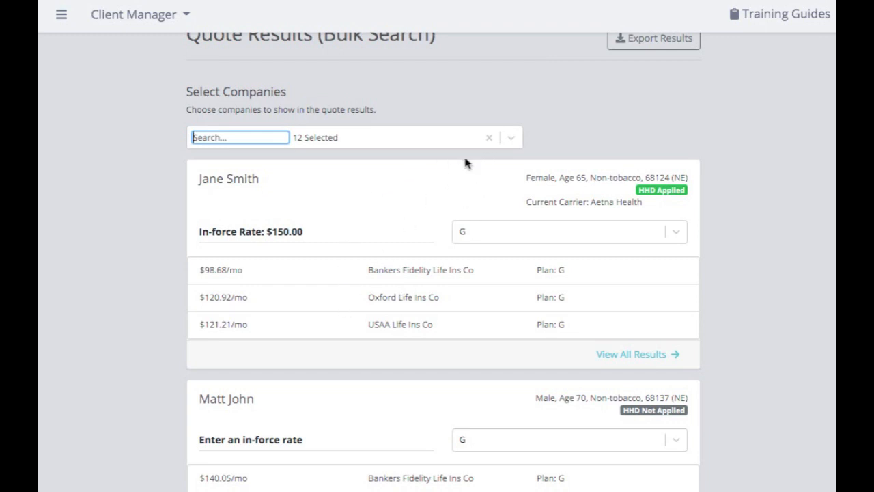
left_click(513, 138)
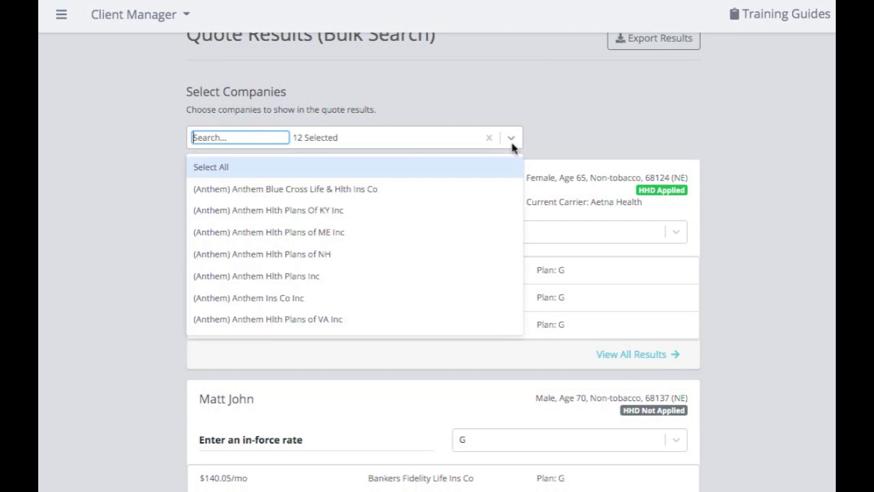
left_click(499, 171)
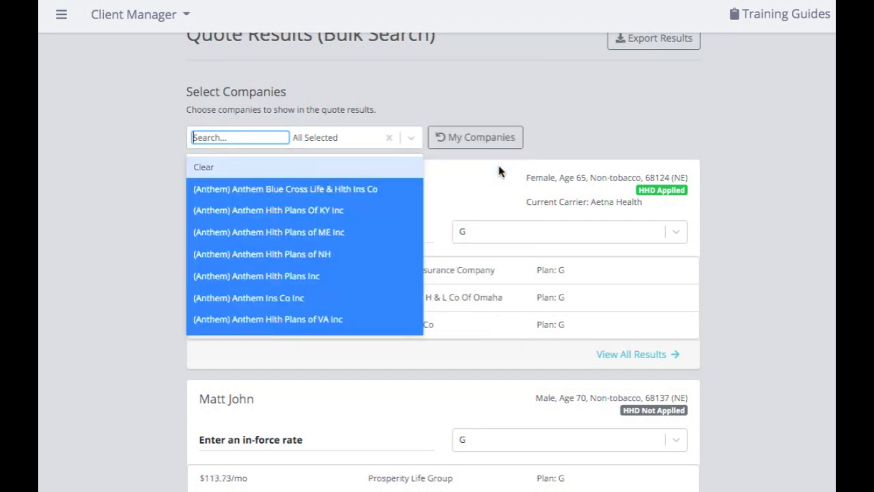
left_click(415, 139)
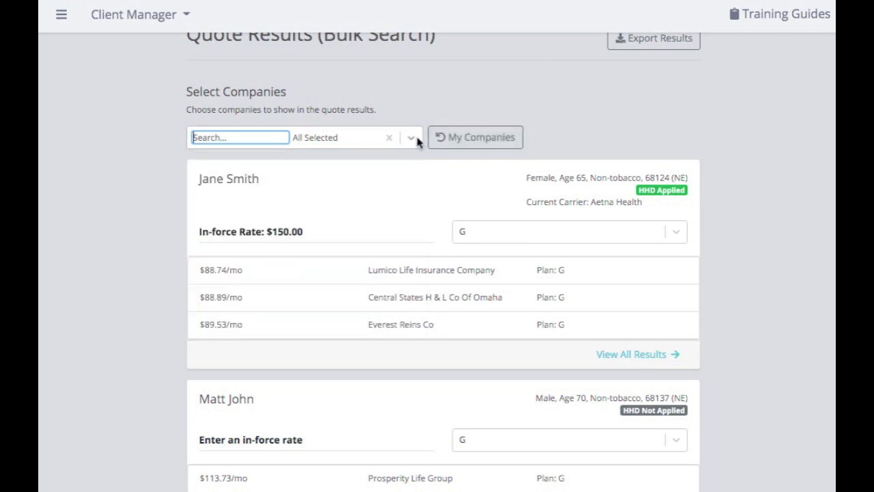
- Look through the three clients' quotes and change the first client's plan to F
scroll(614, 205, "down", 1)
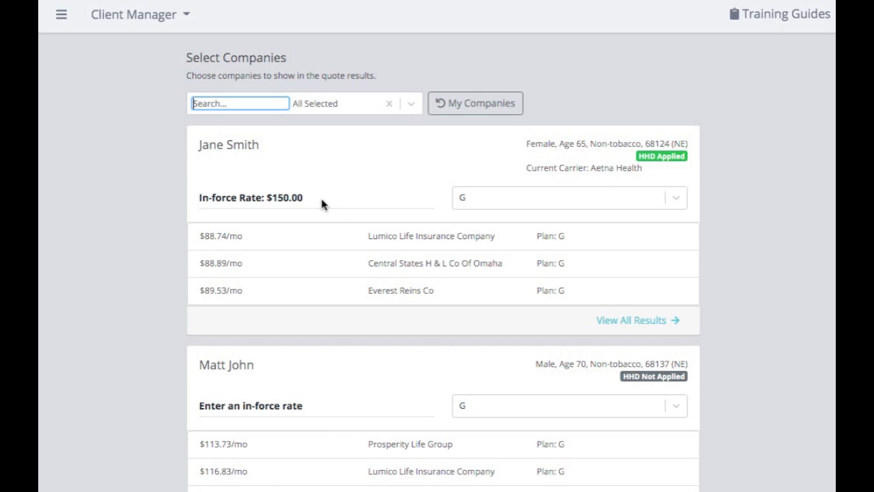
scroll(485, 365, "down", 2)
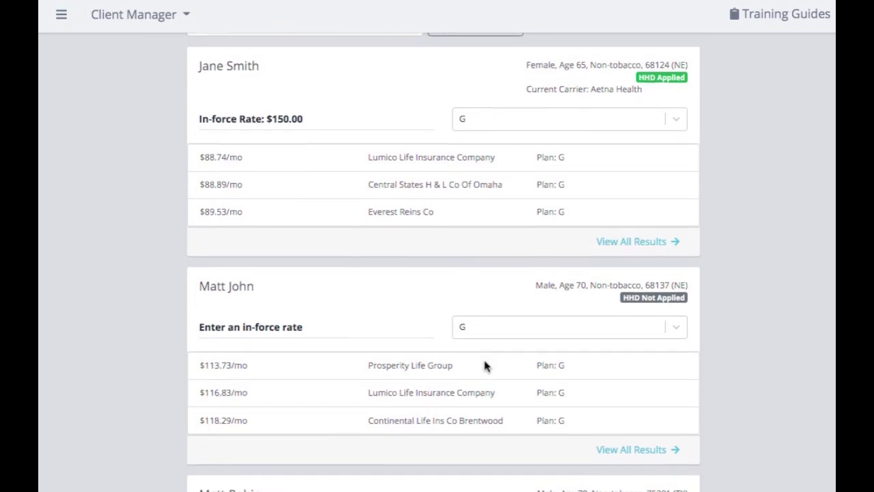
scroll(485, 367, "down", 2)
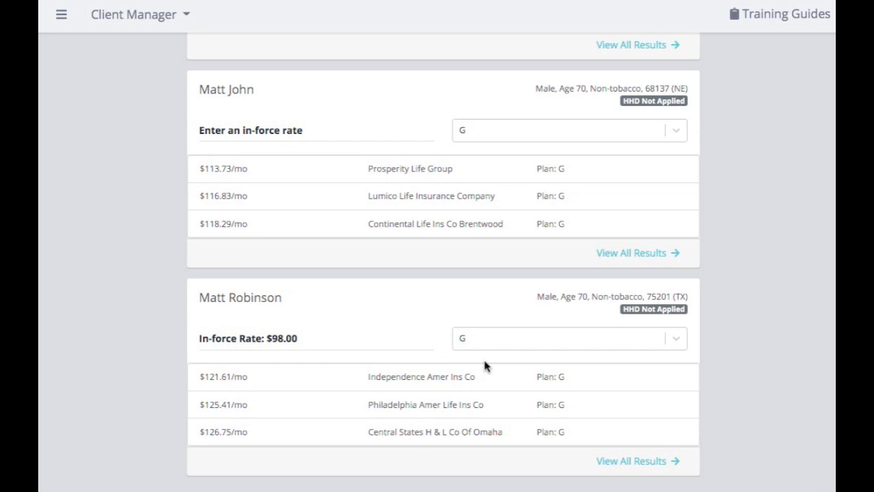
scroll(485, 366, "up", 4)
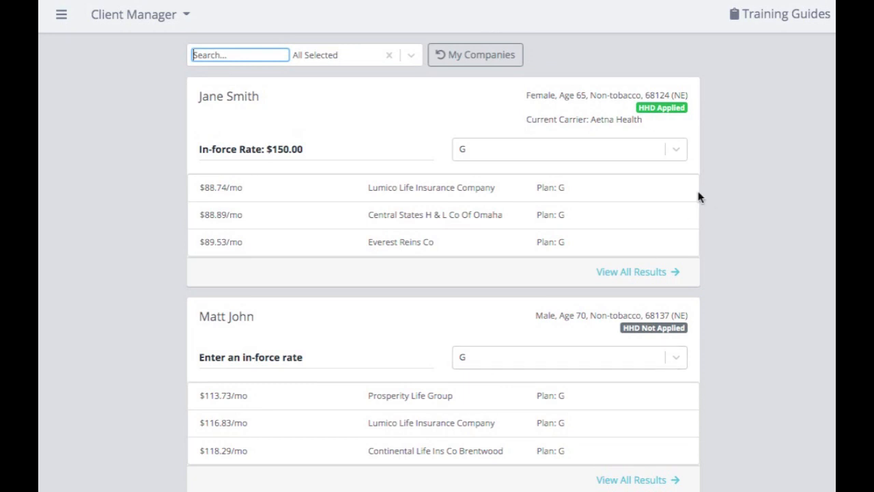
left_click(677, 150)
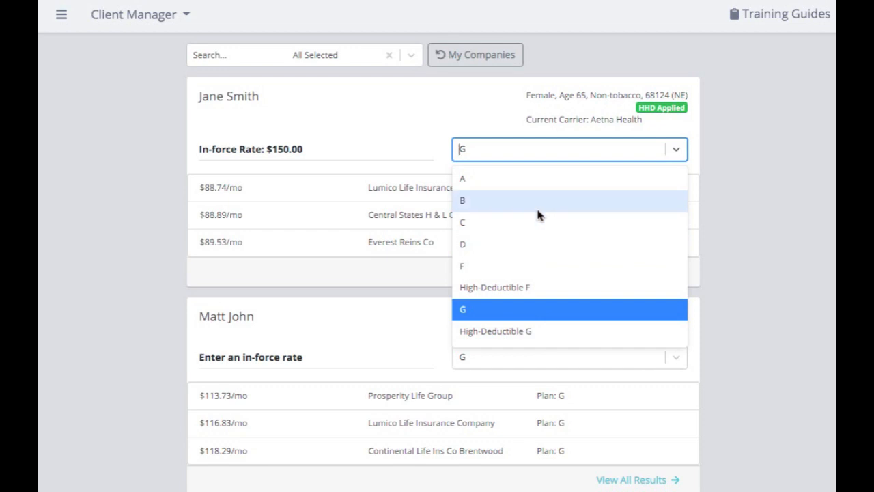
left_click(529, 267)
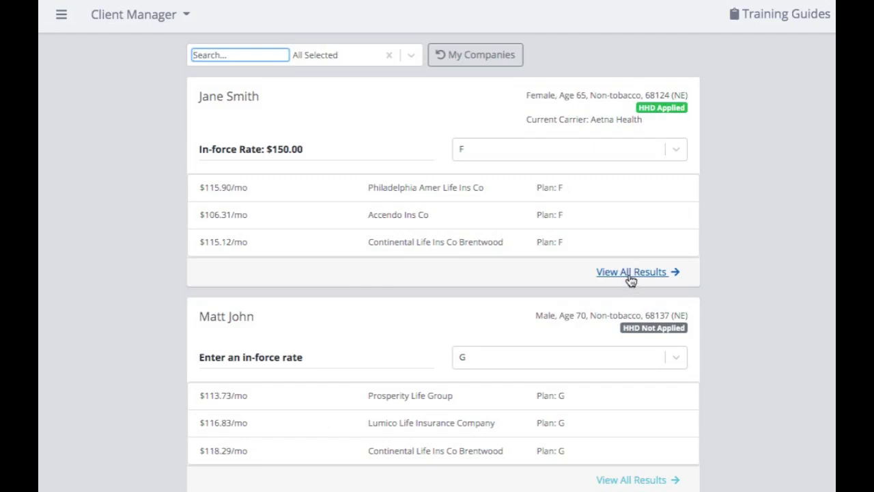
- Review the first client's full list of plan F quotes and return to the bulk quote results
left_click(631, 280)
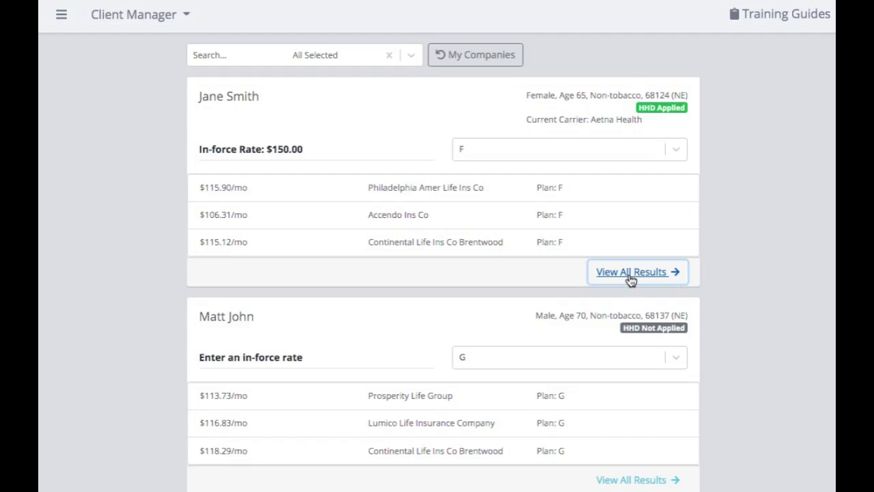
left_click(632, 272)
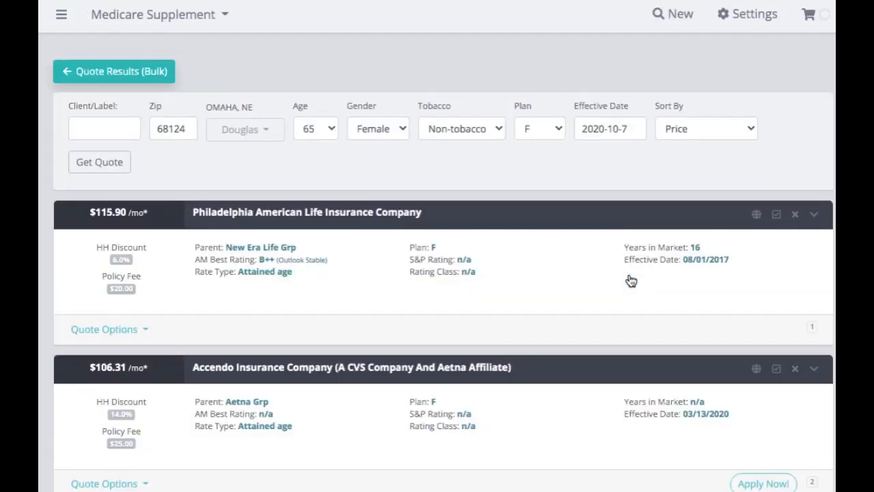
scroll(631, 280, "down", 5)
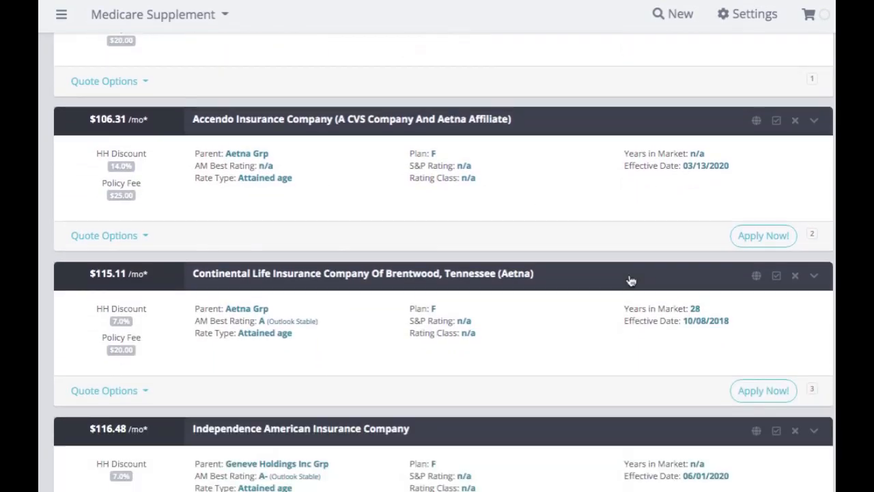
scroll(631, 281, "down", 6)
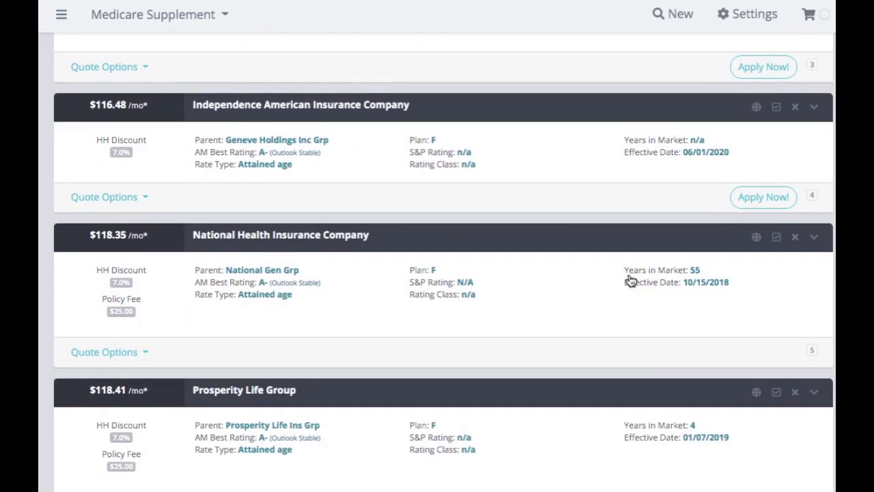
scroll(631, 280, "up", 11)
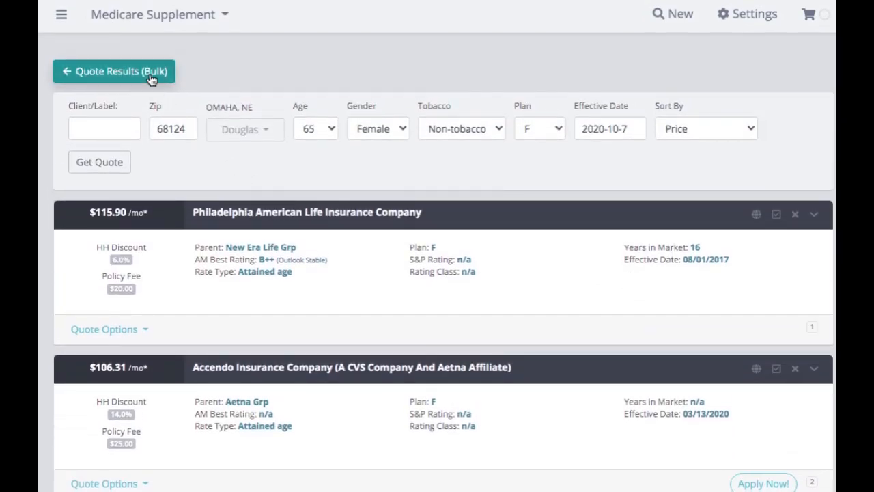
left_click(152, 79)
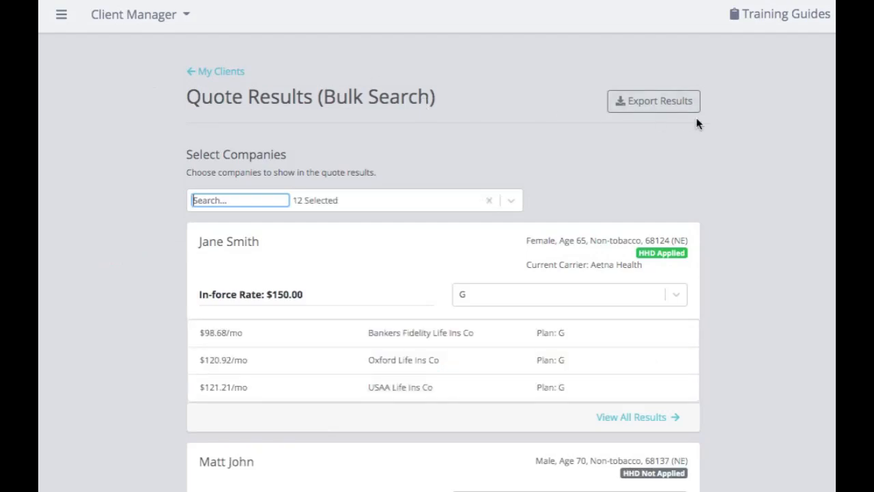
- Export the bulk quote results, and in the exported Excel sheet widen the Quoted Carrier column and select cells M2:O4
left_click(675, 109)
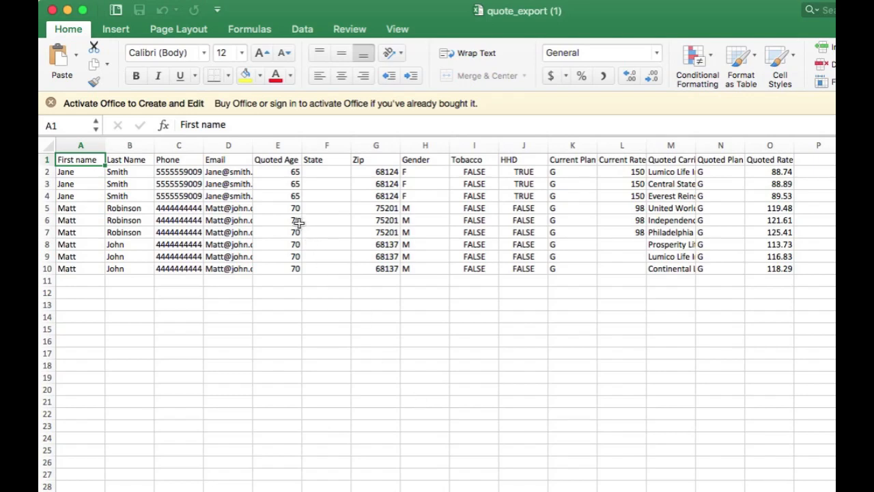
scroll(634, 232, "right", 5)
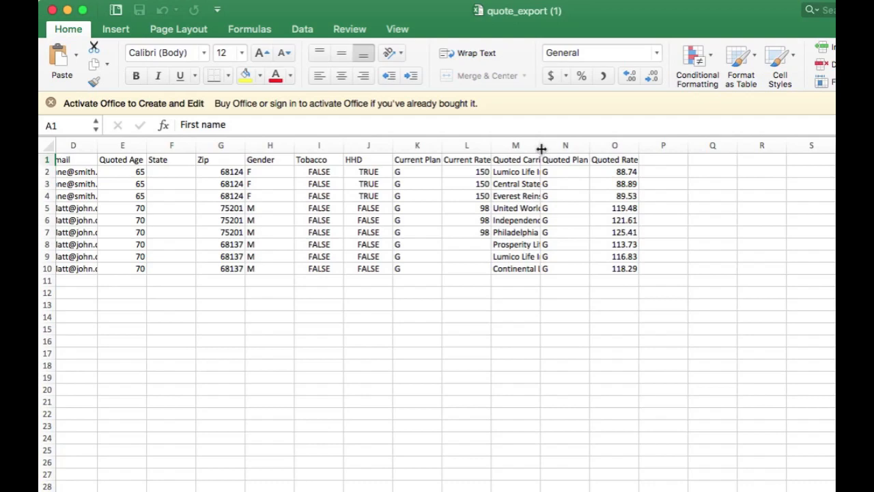
left_click_drag(541, 148, 694, 200)
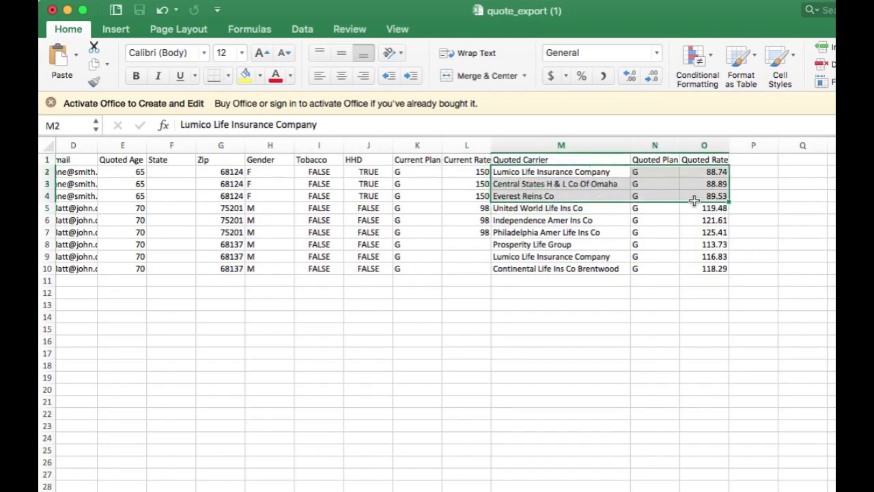